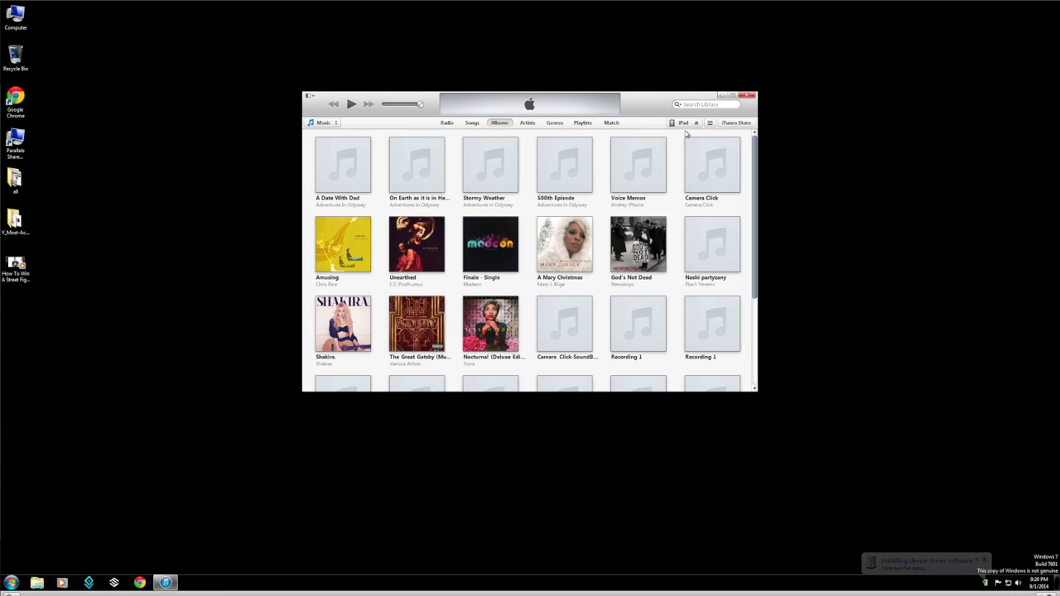
- On the connected iPad's Movies page, try to add the desktop video and to enable Sync Movies, cancelling the removal of existing content
{"action": "left_click", "coordinate": [682, 124]}
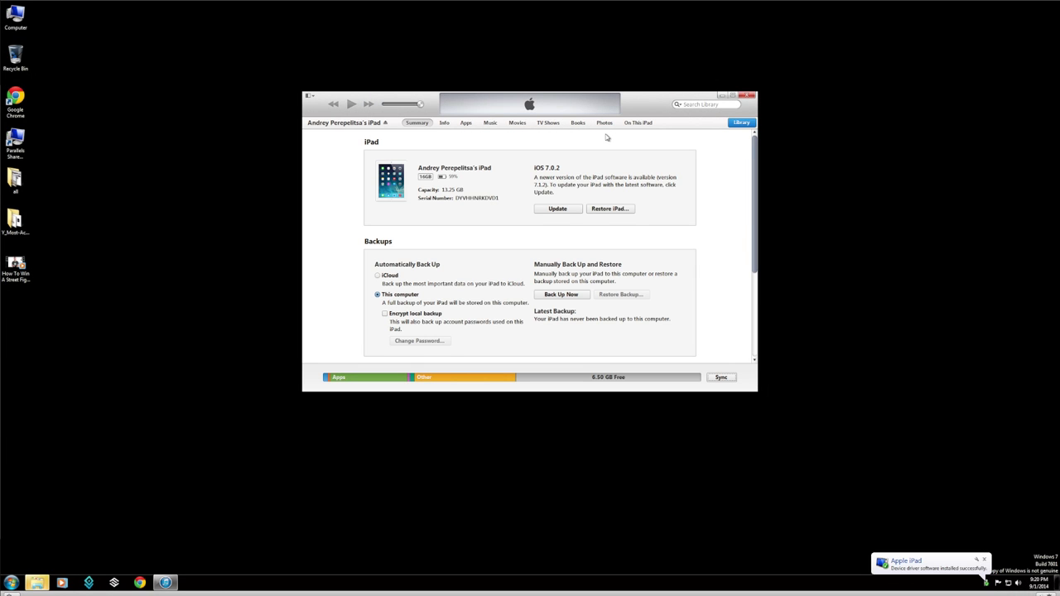
{"action": "left_click", "coordinate": [518, 125]}
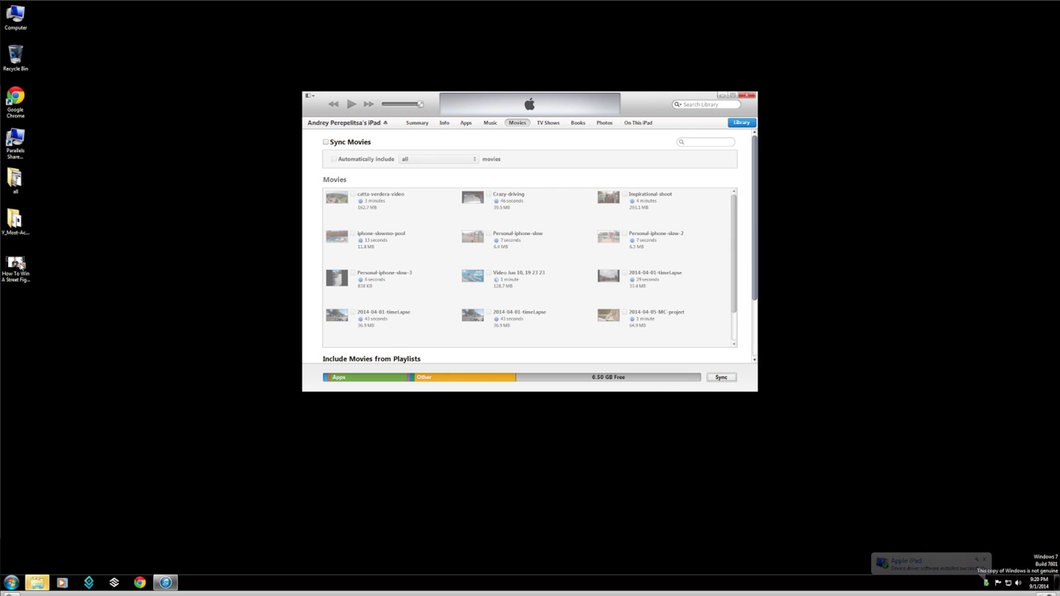
{"action": "left_click_drag", "start_coordinate": [16, 268], "coordinate": [563, 290]}
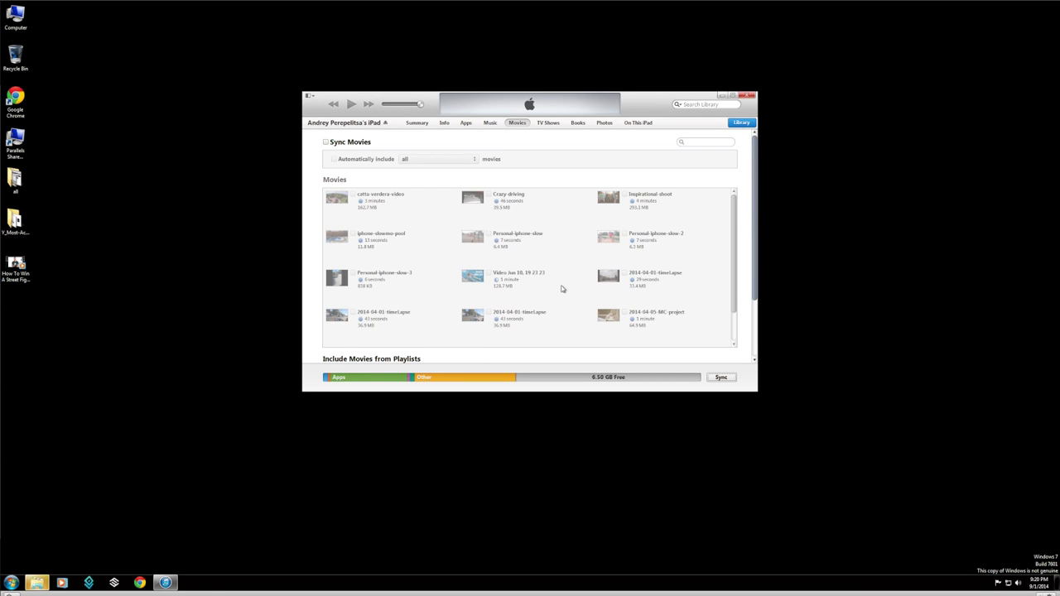
{"action": "left_click", "coordinate": [326, 143]}
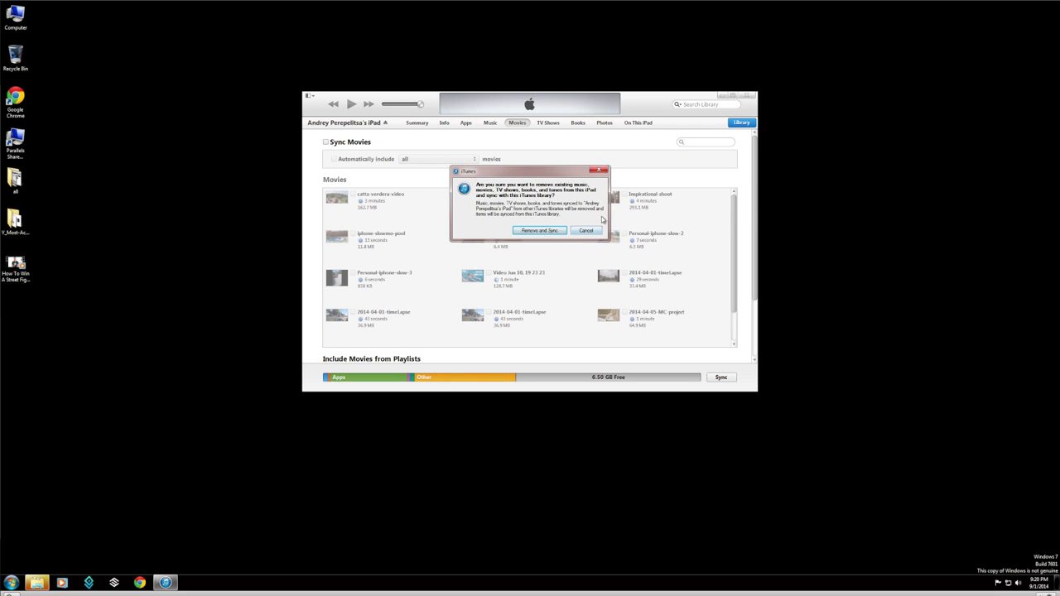
{"action": "left_click", "coordinate": [602, 171]}
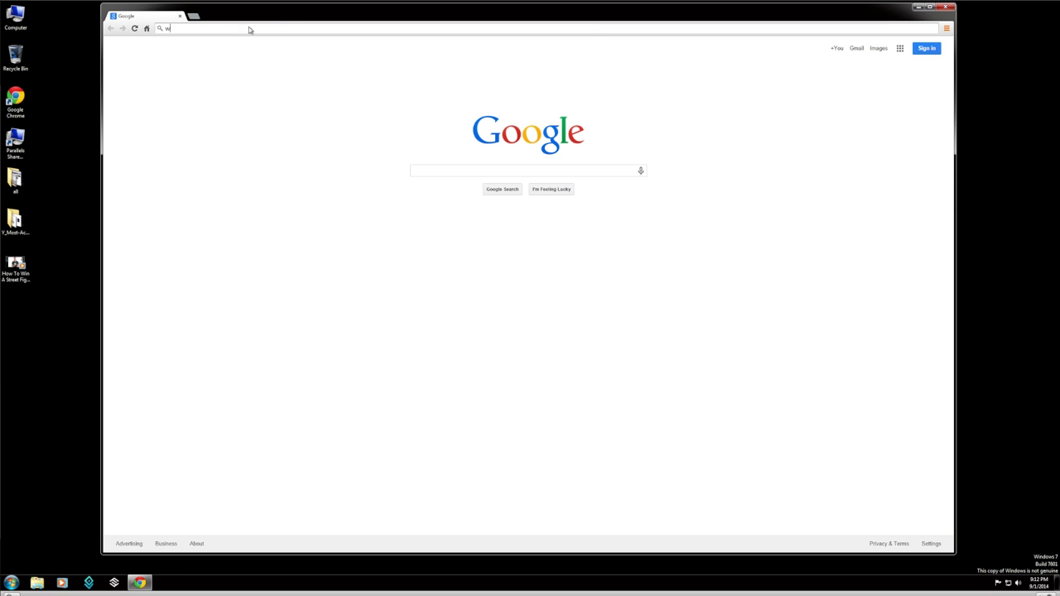
{"action": "type", "text": "ww.itu"}
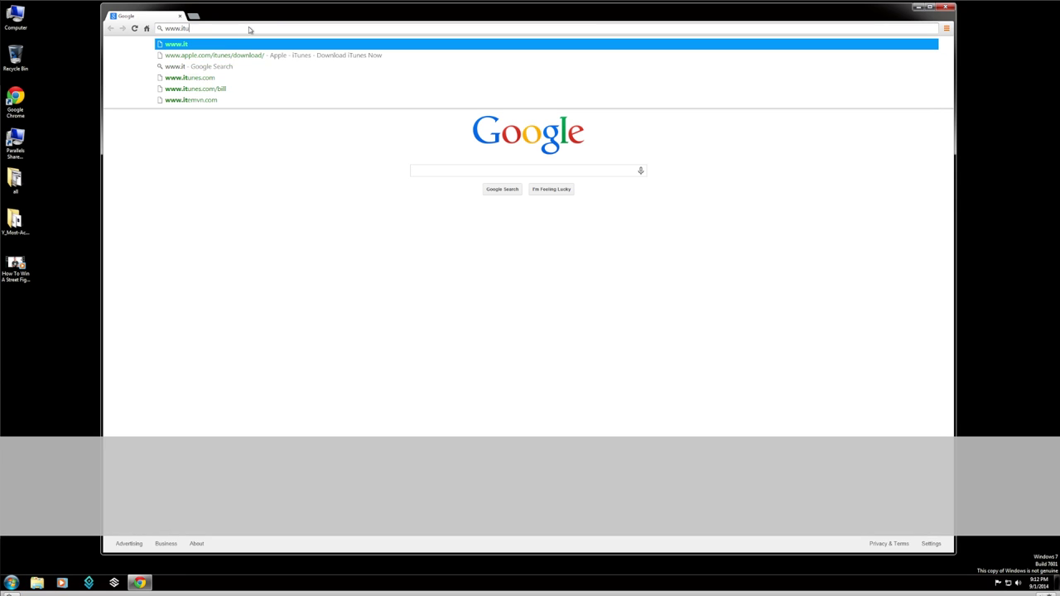
{"action": "type", "text": "nes.com"}
{"action": "key", "text": "Return"}
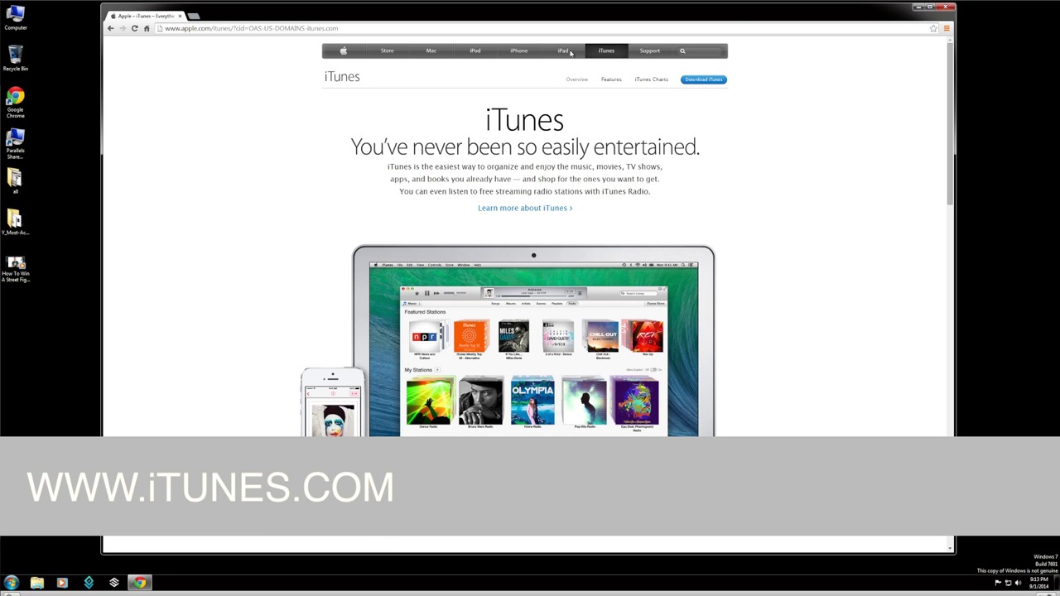
{"action": "left_click", "coordinate": [700, 81]}
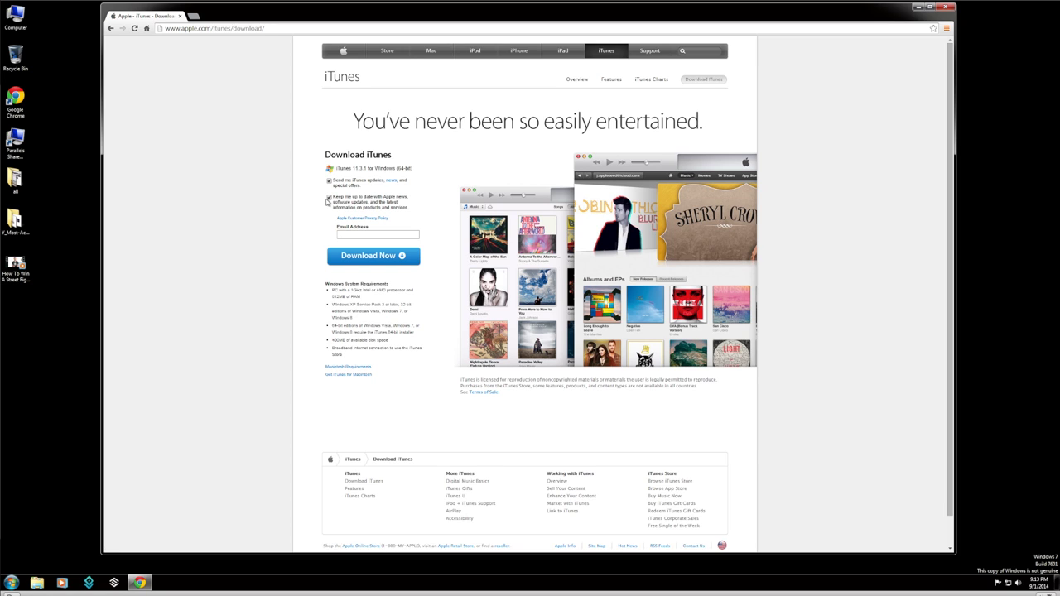
- Opt out of both Apple e-mail subscriptions and download iTunes for Windows
{"action": "left_click", "coordinate": [330, 199]}
{"action": "left_click", "coordinate": [330, 183]}
{"action": "left_click", "coordinate": [381, 262]}
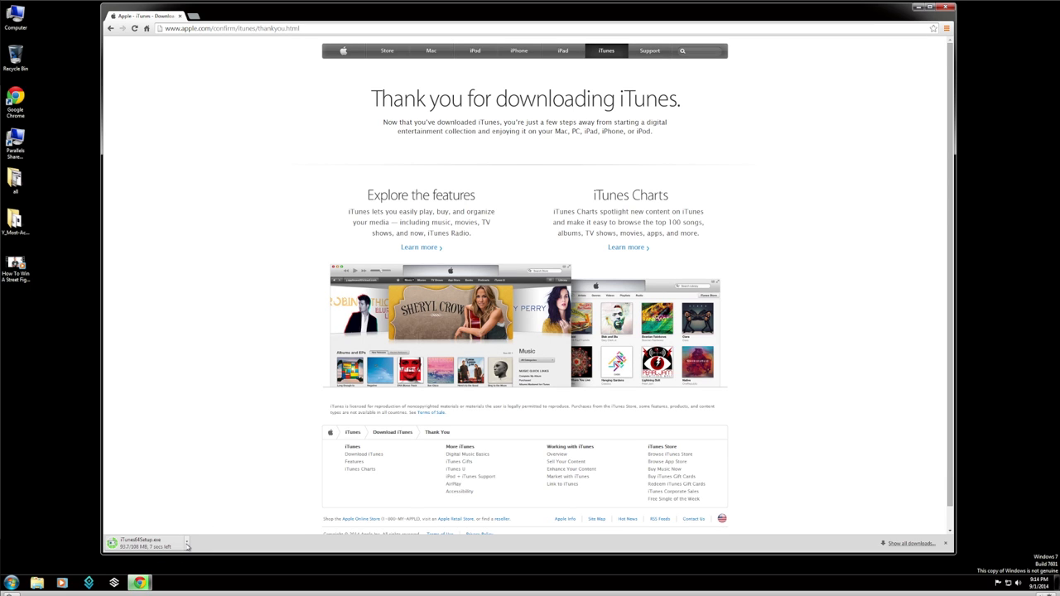
- Run the downloaded iTunes installer, close the browser, and proceed to the installation options
{"action": "left_click", "coordinate": [165, 542]}
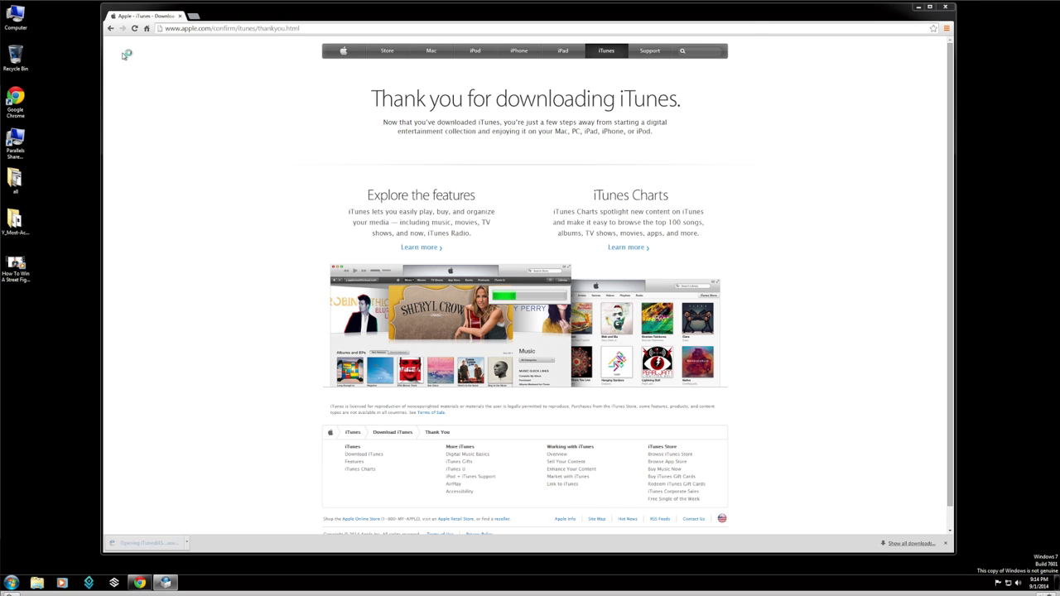
{"action": "left_click", "coordinate": [945, 6]}
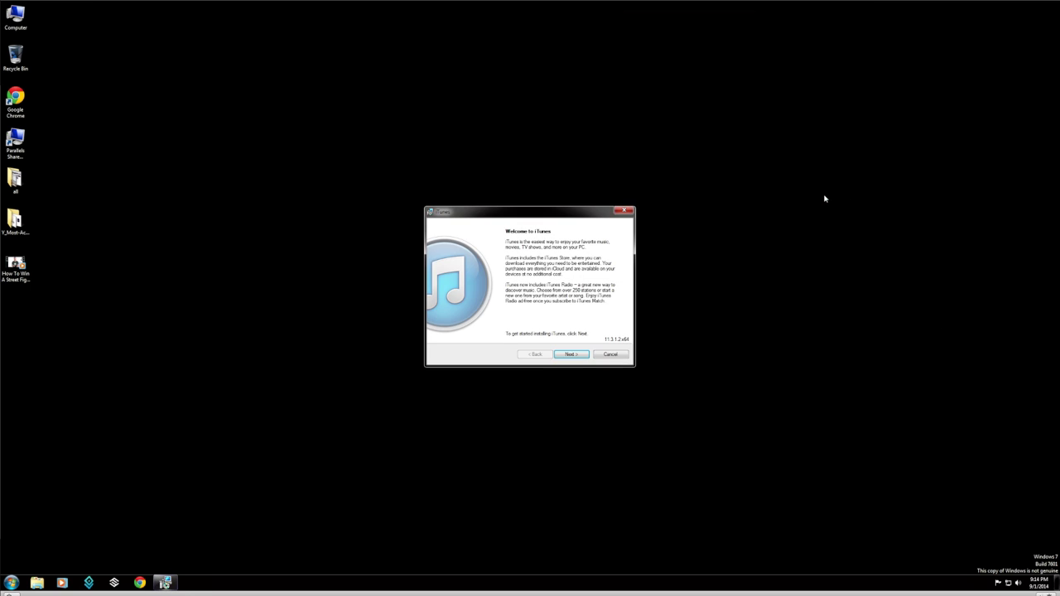
{"action": "left_click", "coordinate": [572, 354]}
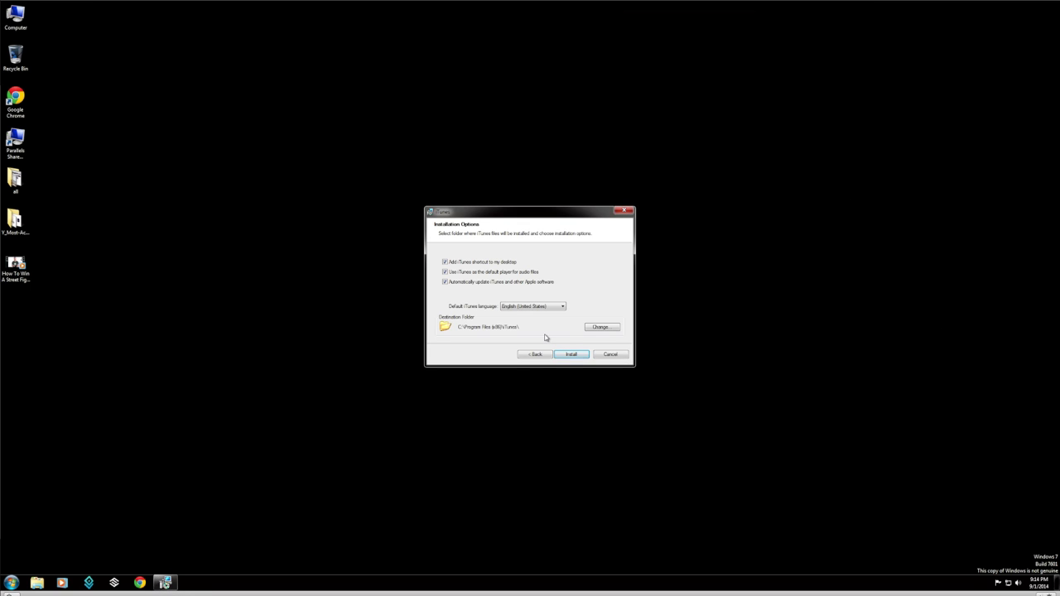
- Install iTunes with the desktop shortcut and automatic Apple software updates turned off
{"action": "left_click", "coordinate": [445, 262]}
{"action": "left_click", "coordinate": [446, 282]}
{"action": "left_click", "coordinate": [568, 356]}
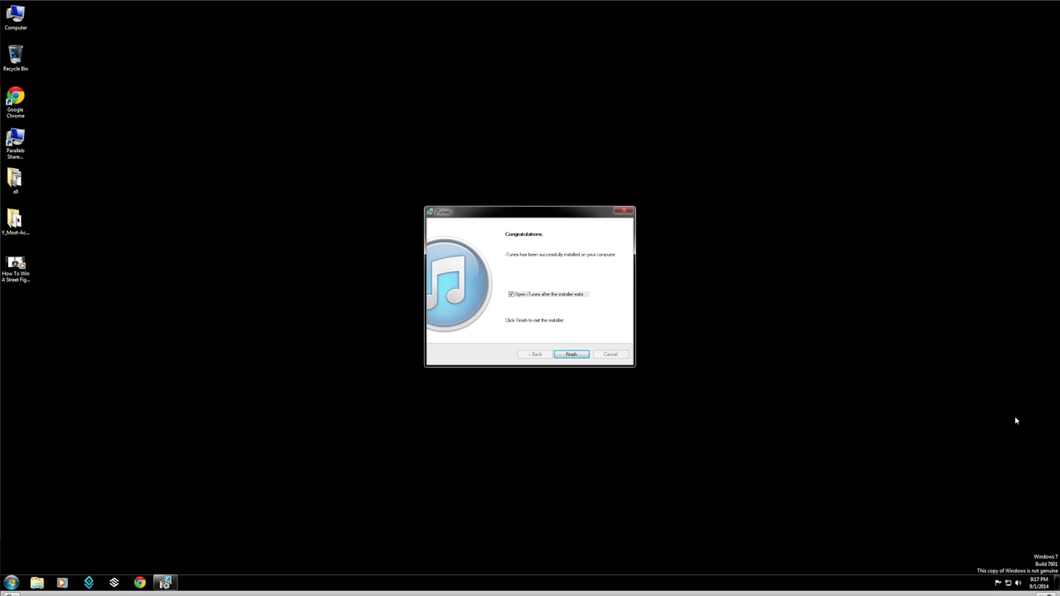
- Finish the installer to open iTunes, accept the license agreement and decline sharing library details with Apple
{"action": "left_click", "coordinate": [572, 354]}
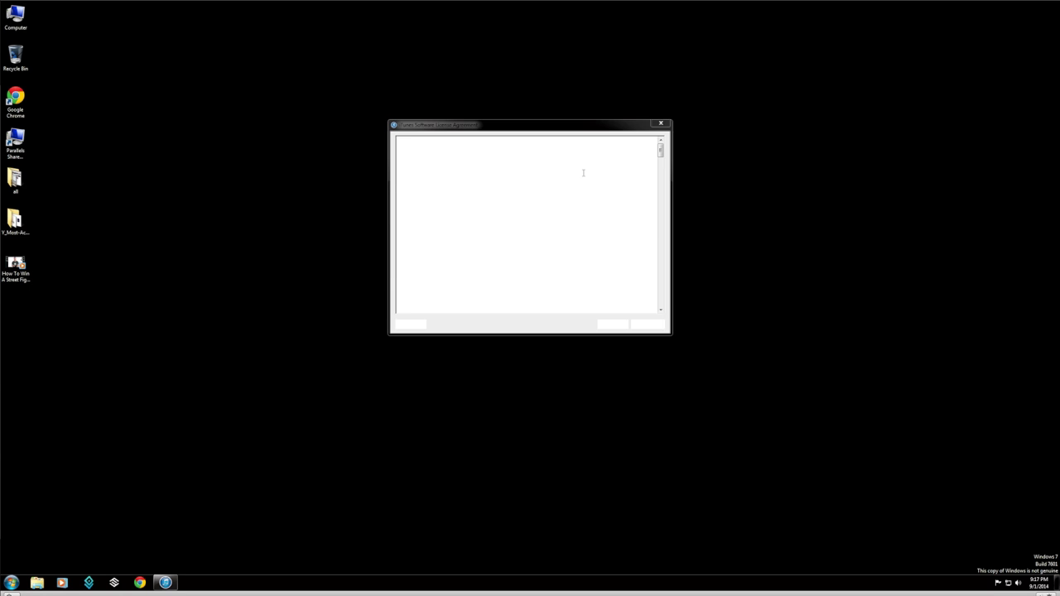
{"action": "left_click", "coordinate": [612, 325]}
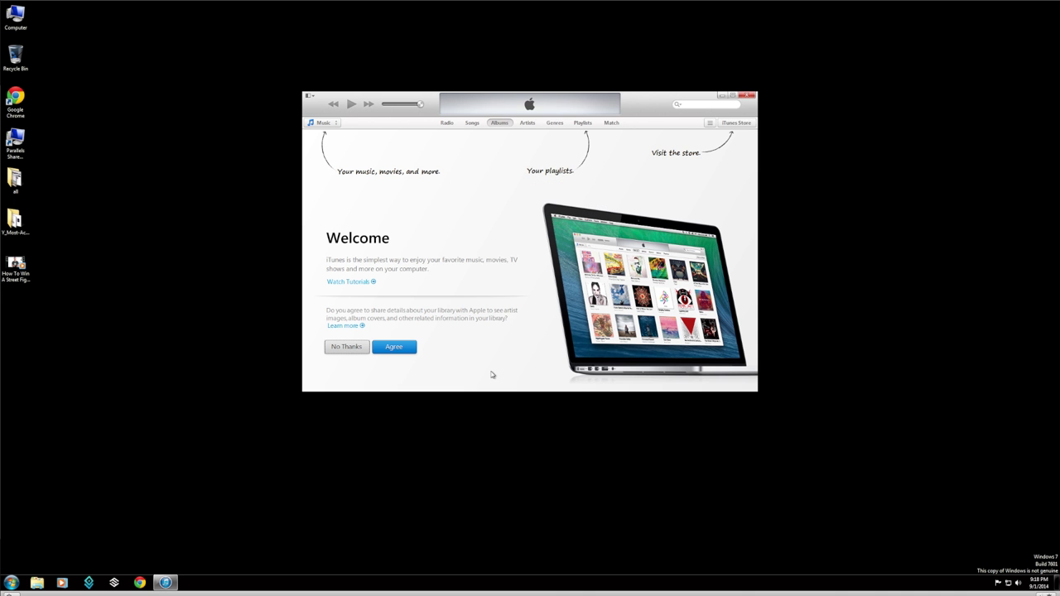
{"action": "left_click", "coordinate": [354, 349]}
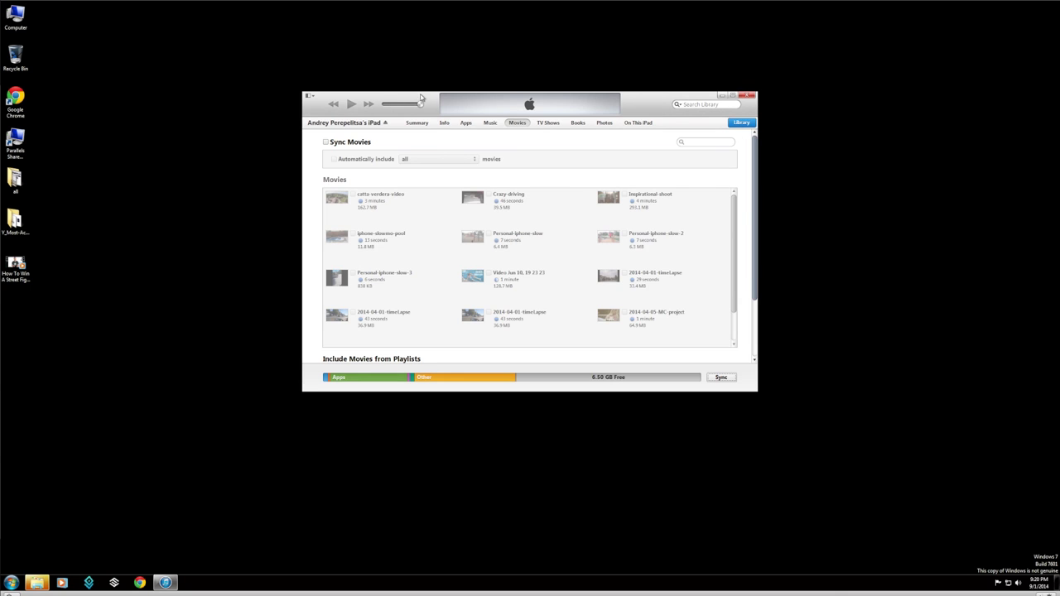
- Reposition the iTunes window and show its menu bar
{"action": "left_click_drag", "start_coordinate": [423, 99], "coordinate": [441, 98]}
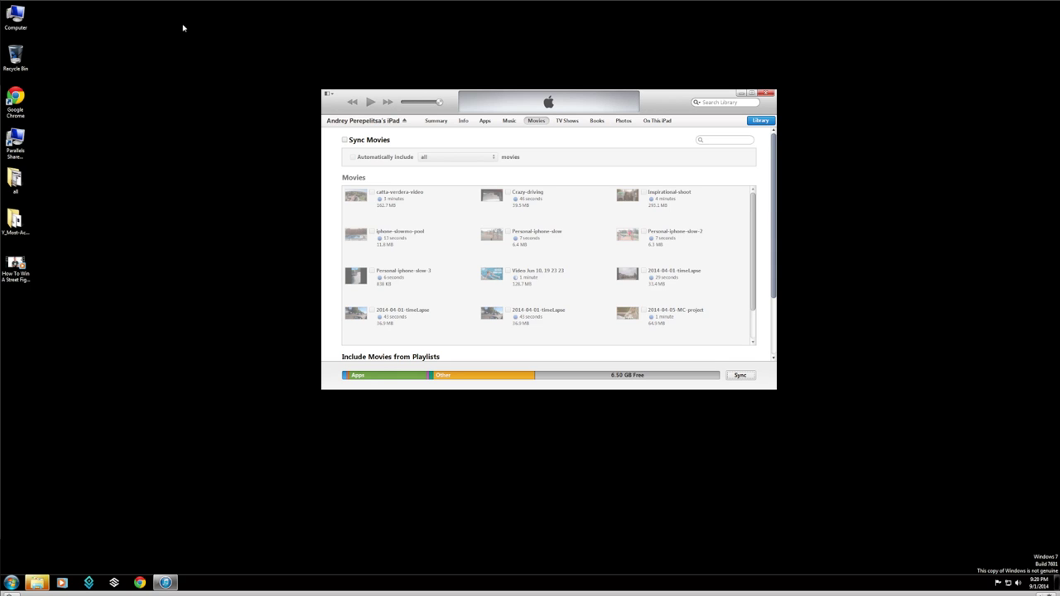
{"action": "left_click", "coordinate": [332, 95]}
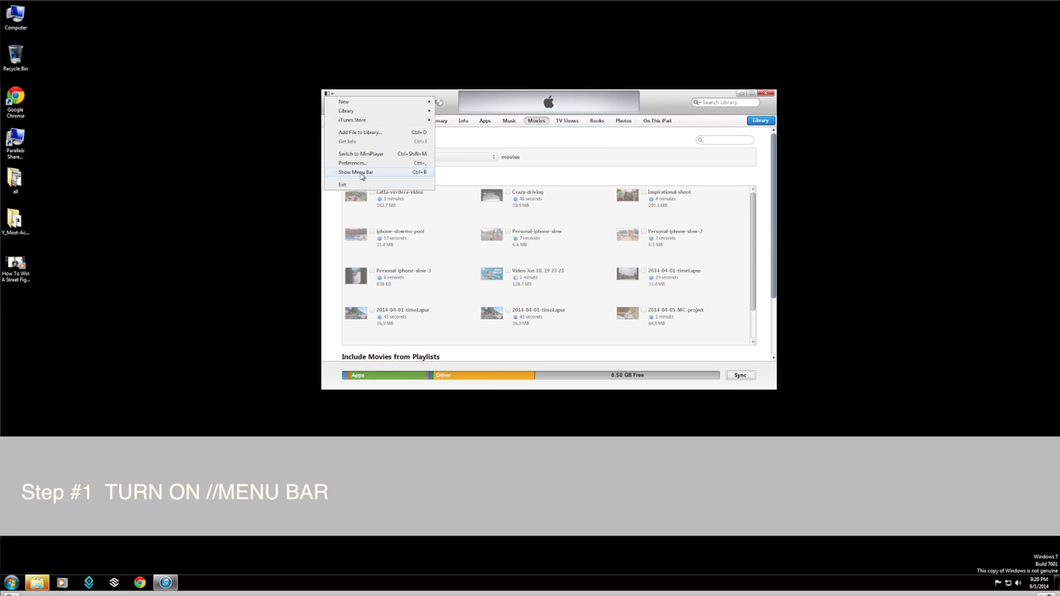
{"action": "left_click", "coordinate": [361, 172]}
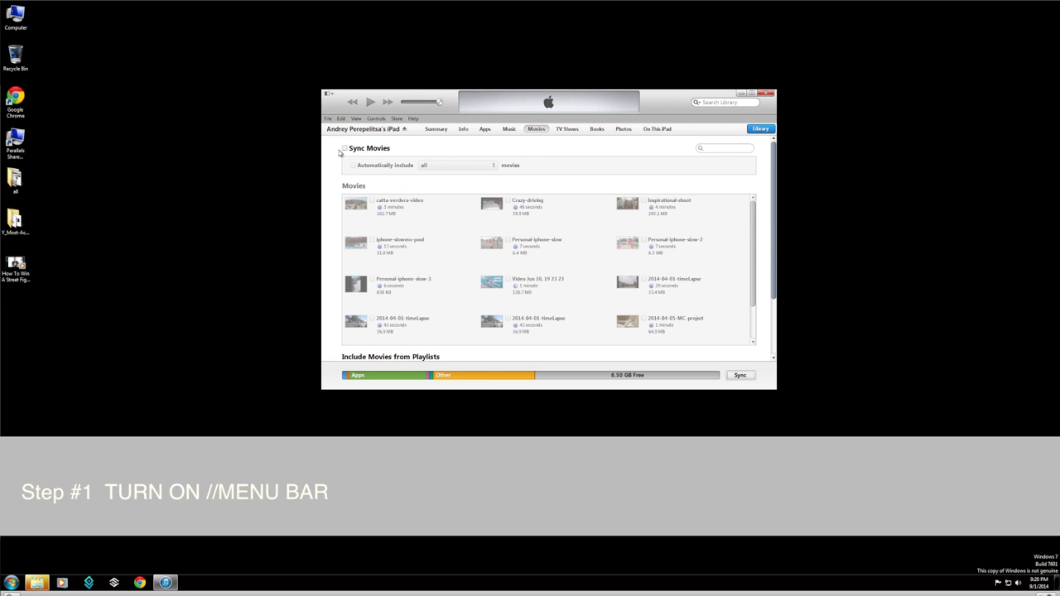
- Show the iTunes sidebar so that the library and device contents are listed
{"action": "left_click", "coordinate": [328, 118]}
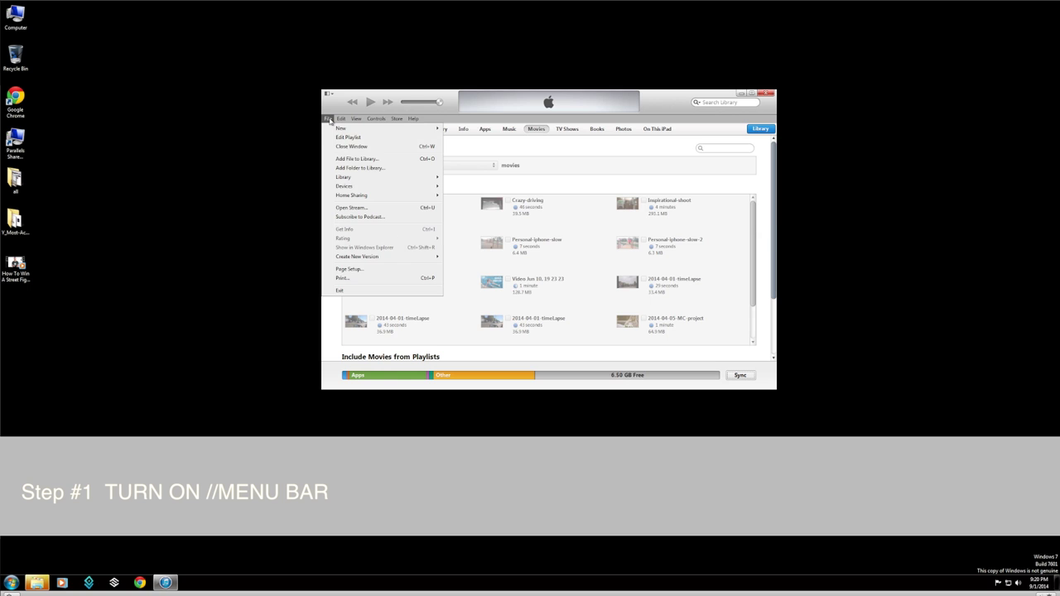
{"action": "mouse_move", "coordinate": [355, 119]}
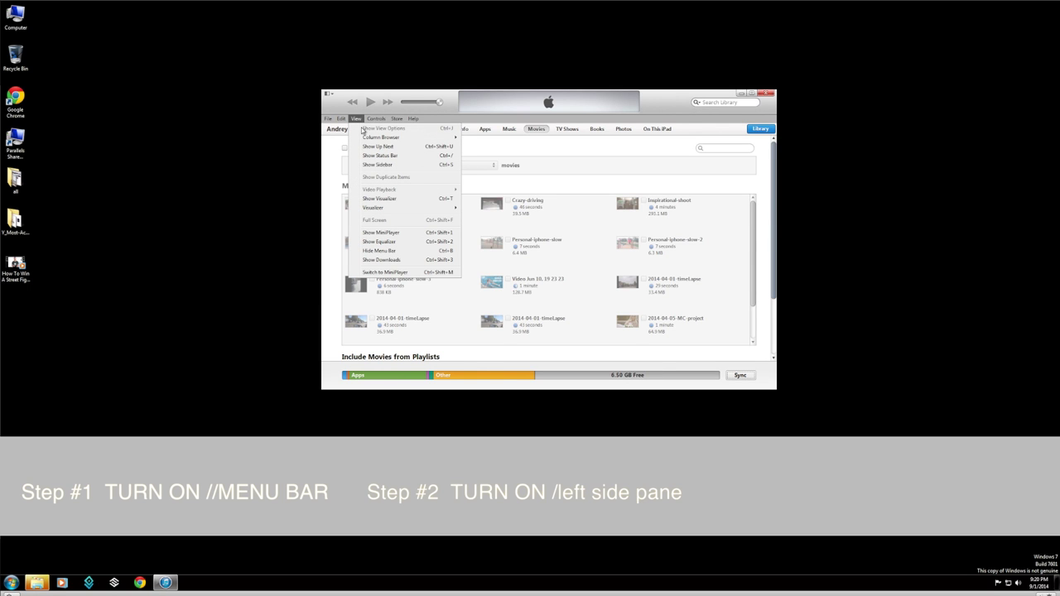
{"action": "left_click", "coordinate": [381, 165]}
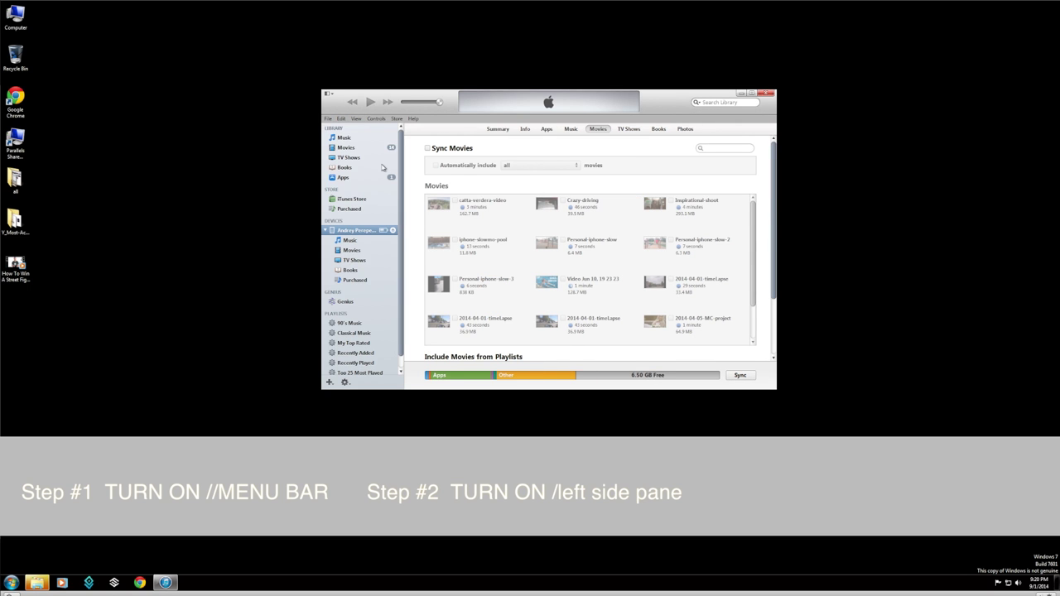
- Copy the "How To Win A Street Fight" video from the desktop into the iPad's Movies
{"action": "left_click_drag", "start_coordinate": [415, 98], "coordinate": [345, 91]}
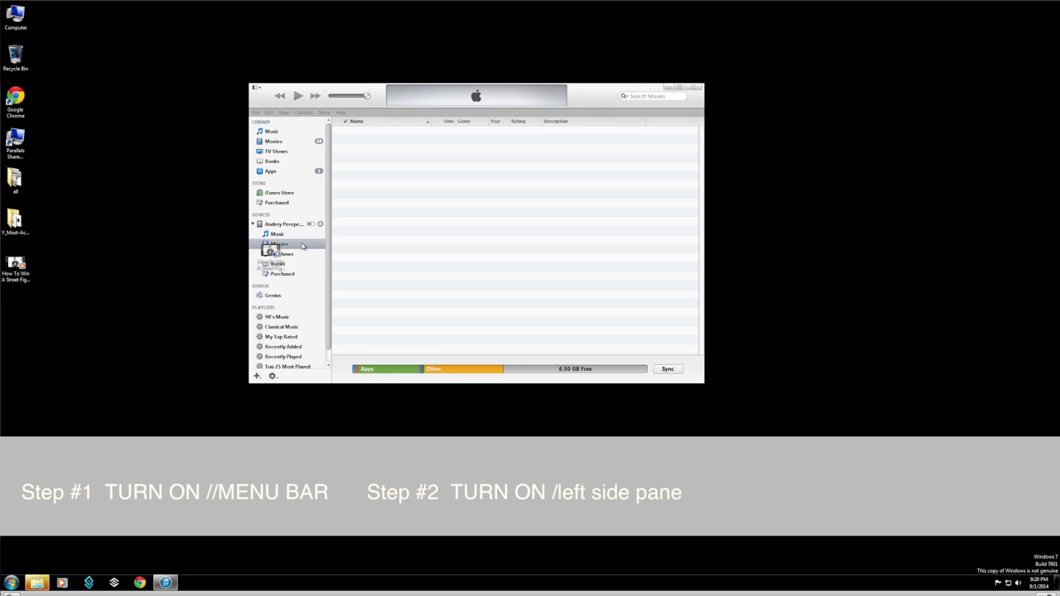
{"action": "left_click_drag", "start_coordinate": [282, 249], "coordinate": [303, 246]}
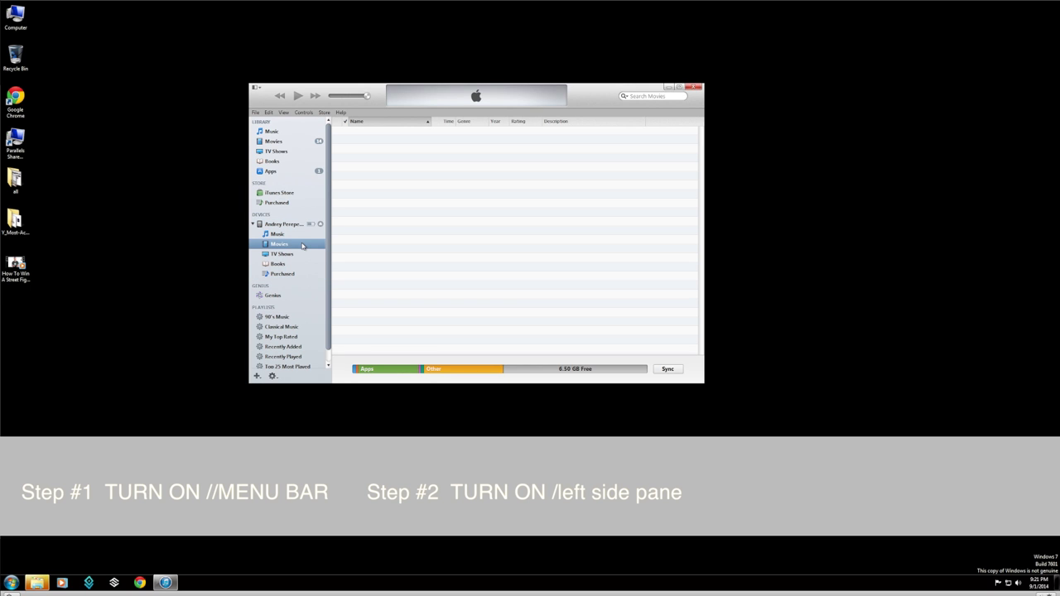
{"action": "right_click", "coordinate": [303, 246]}
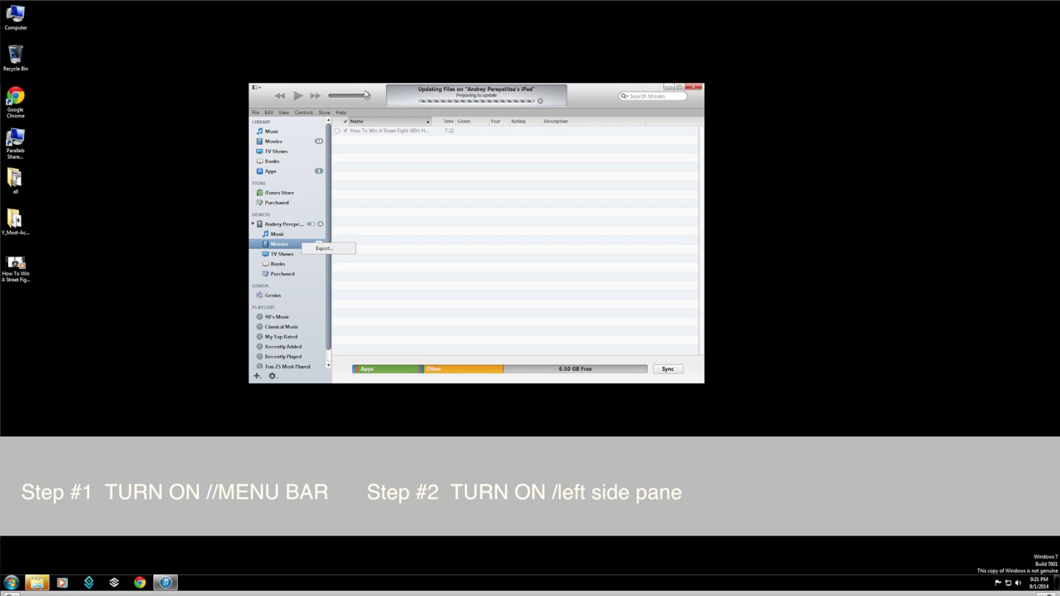
{"action": "left_click_drag", "start_coordinate": [368, 93], "coordinate": [358, 82]}
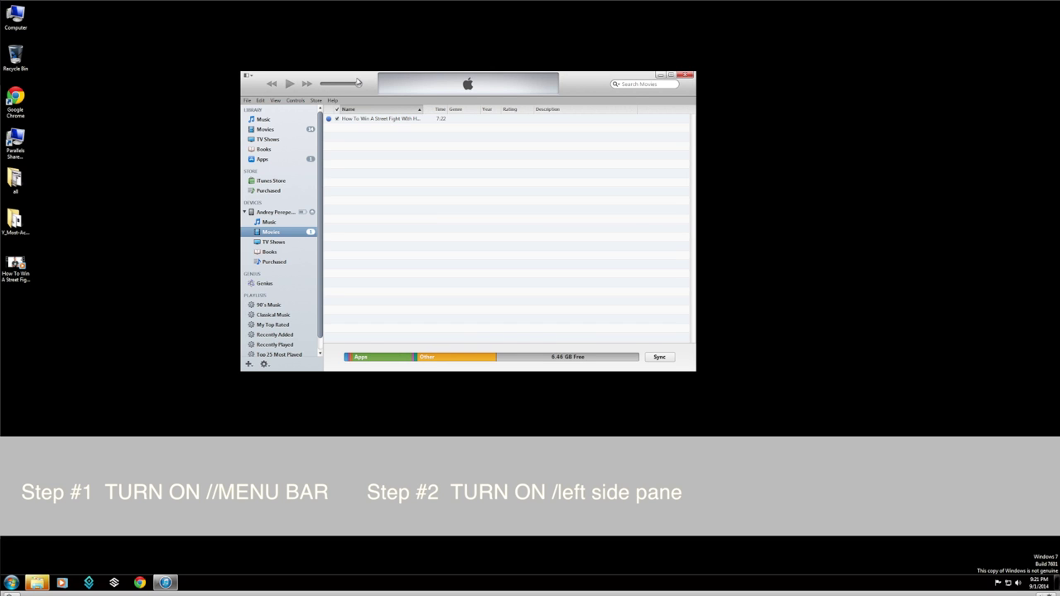
- Open the iPad's summary, enlarge the window to reach its options, and make sure Manually manage music and videos is enabled
{"action": "left_click", "coordinate": [282, 213]}
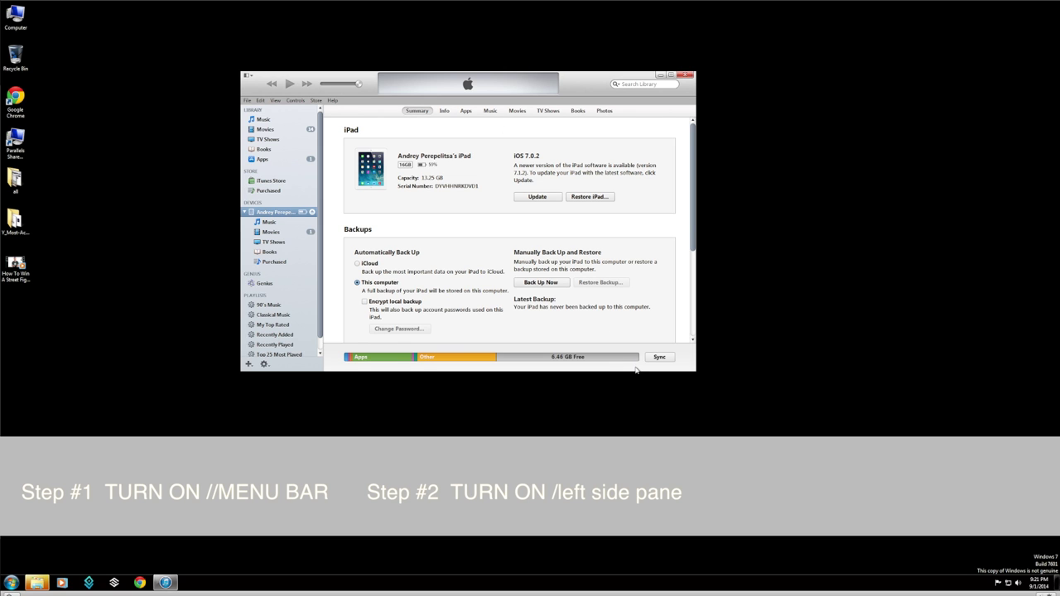
{"action": "left_click_drag", "start_coordinate": [697, 372], "coordinate": [751, 511]}
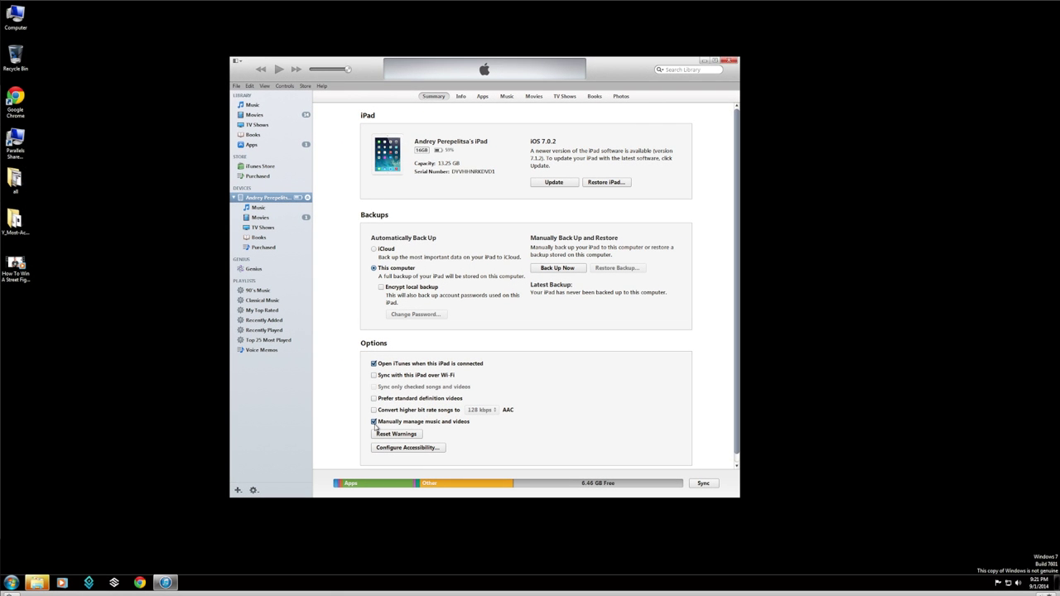
{"action": "left_click", "coordinate": [373, 421]}
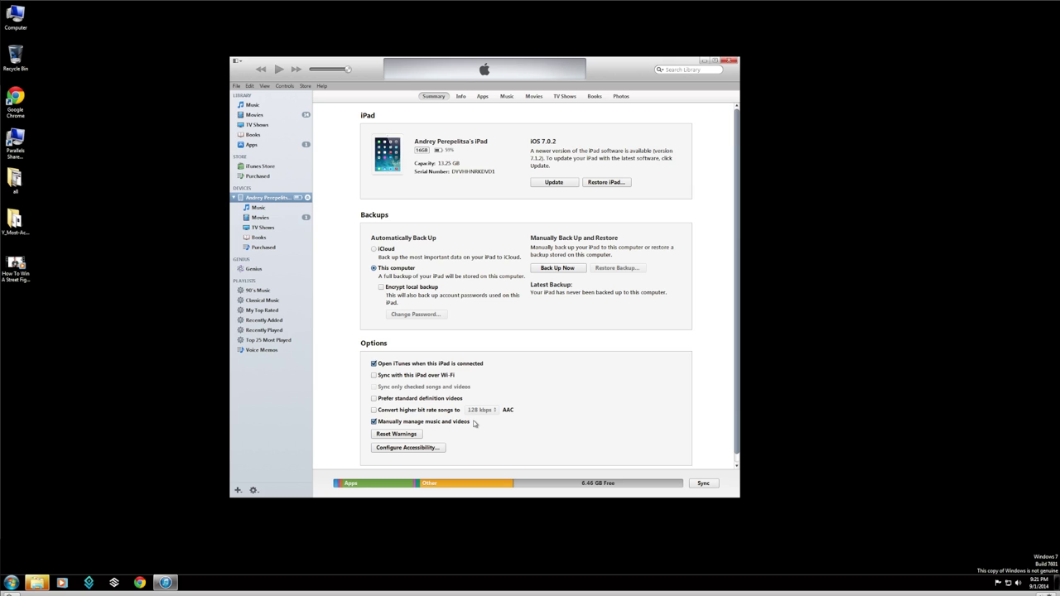